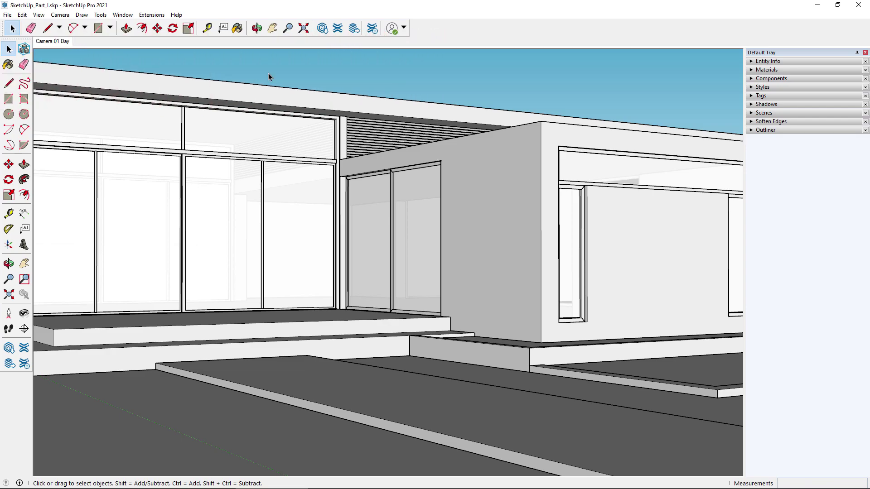
Step: Open the Extensions menu to reach the Thea Render plugin
click(153, 15)
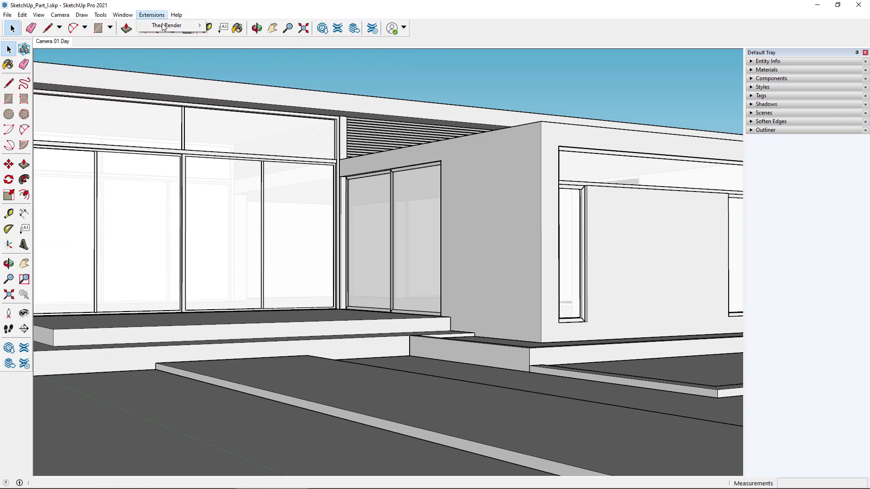
Step: Show the Thea for SketchUp toolbar and dock it into the main toolbar
mouse_move(163, 26)
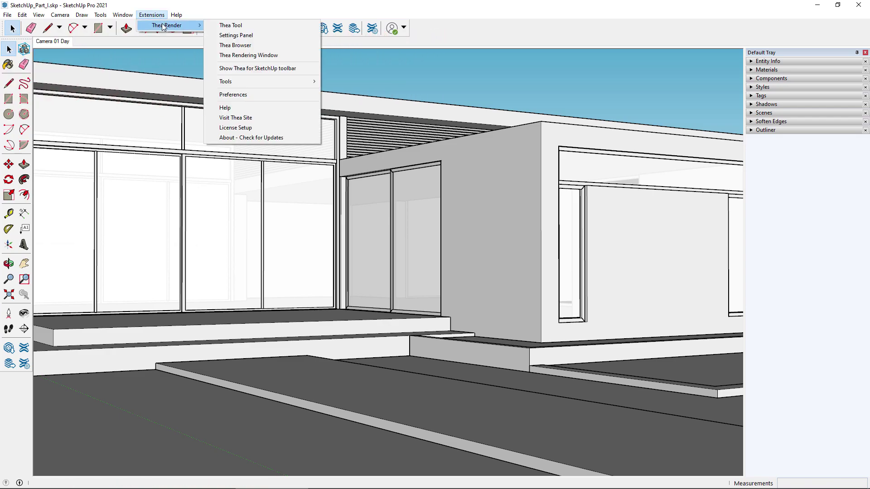
click(277, 69)
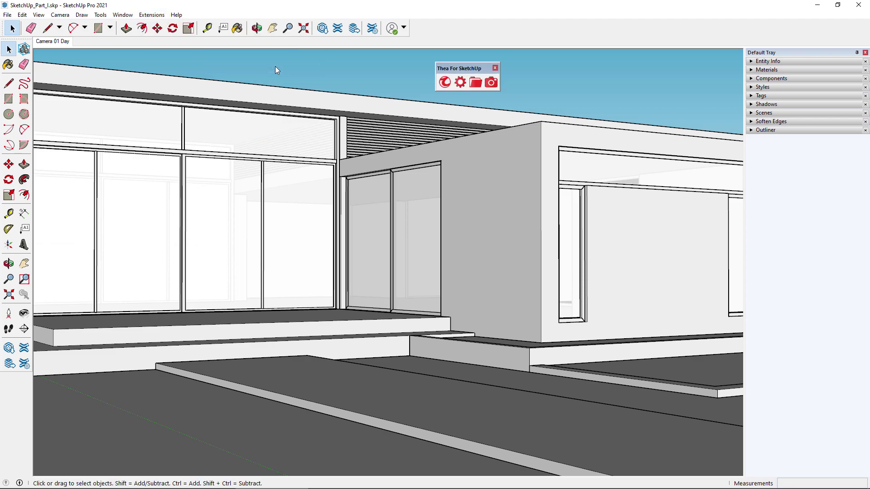
mouse_move(465, 71)
mouse_down()
mouse_move(450, 27)
mouse_move(434, 28)
mouse_up()
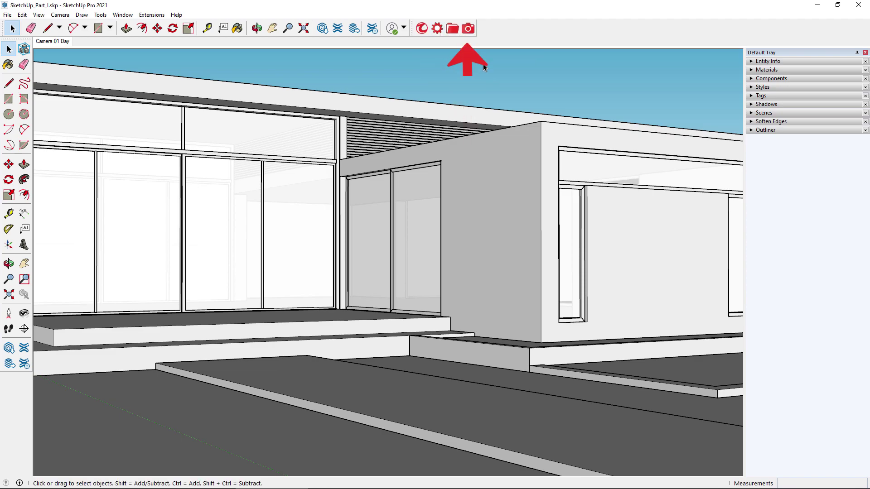
Step: Undock Thea's Control Panel as a floating panel at the top right, closing the render window
click(468, 28)
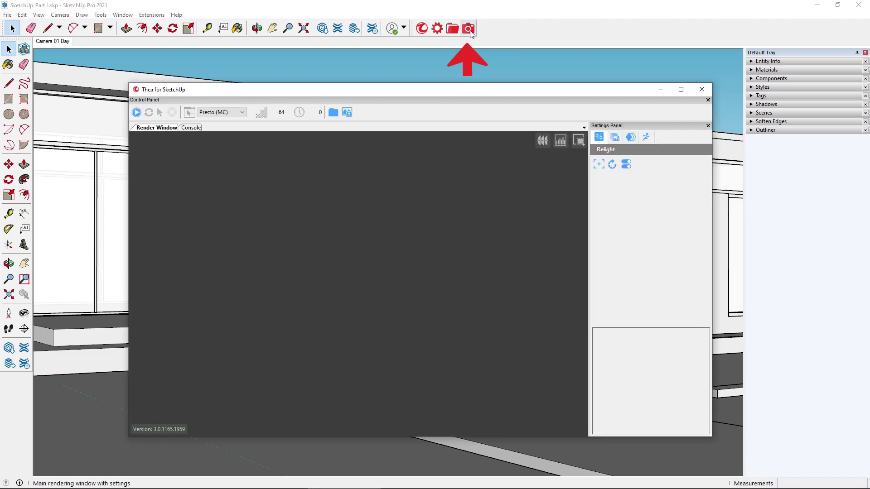
drag(340, 103, 416, 58)
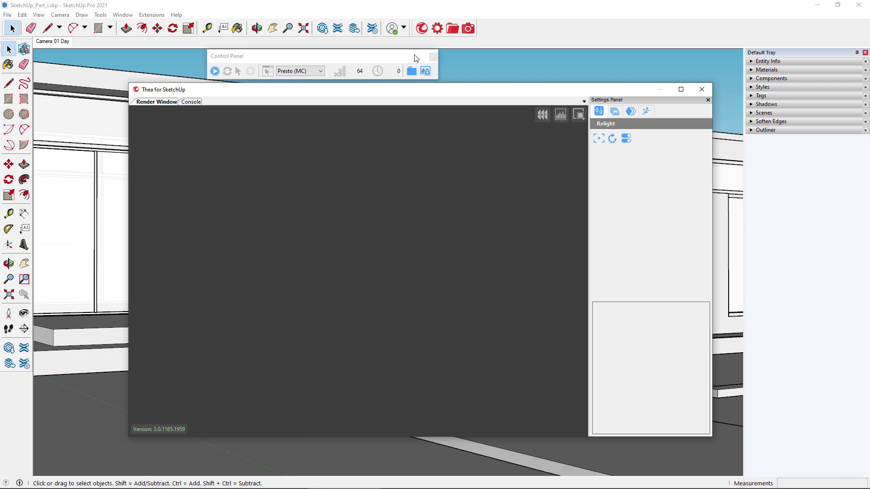
click(701, 91)
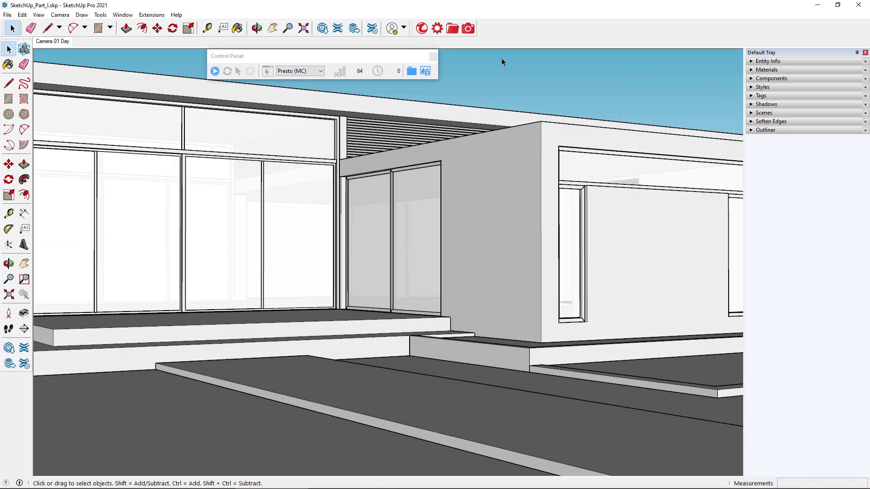
drag(365, 58, 660, 66)
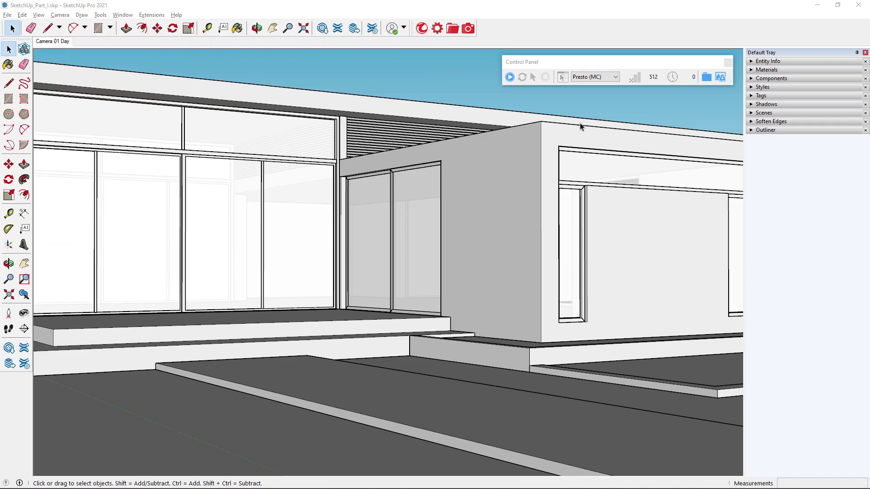
Step: Switch Thea to Interactive mode, start the render, and orbit the house to watch it update
click(564, 79)
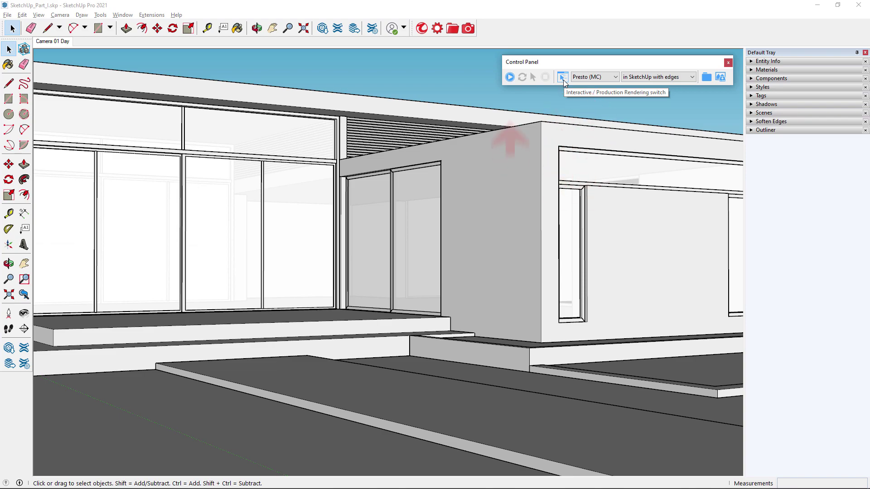
click(507, 77)
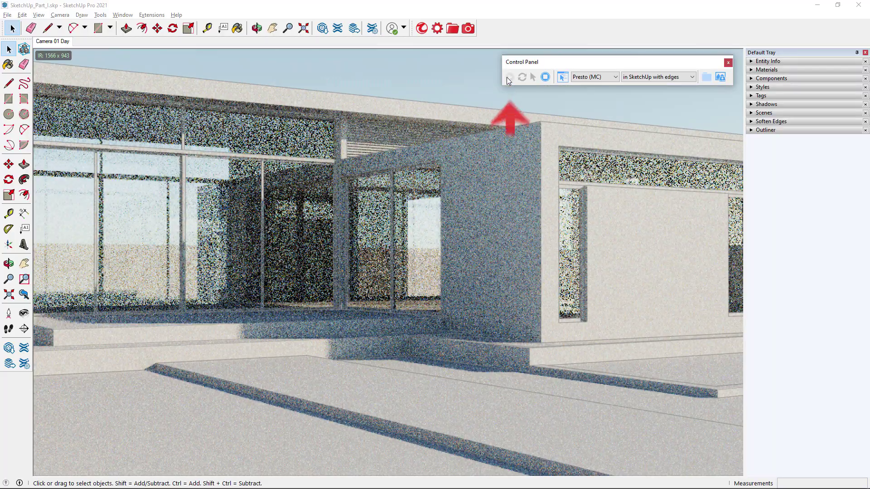
mouse_move(500, 129)
middle_down()
mouse_move(448, 217)
mouse_move(451, 194)
mouse_move(492, 122)
middle_up()
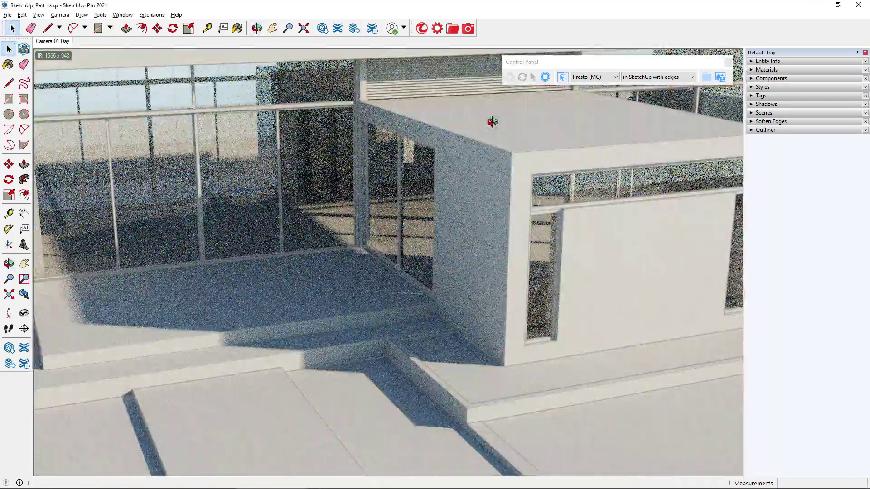
click(692, 77)
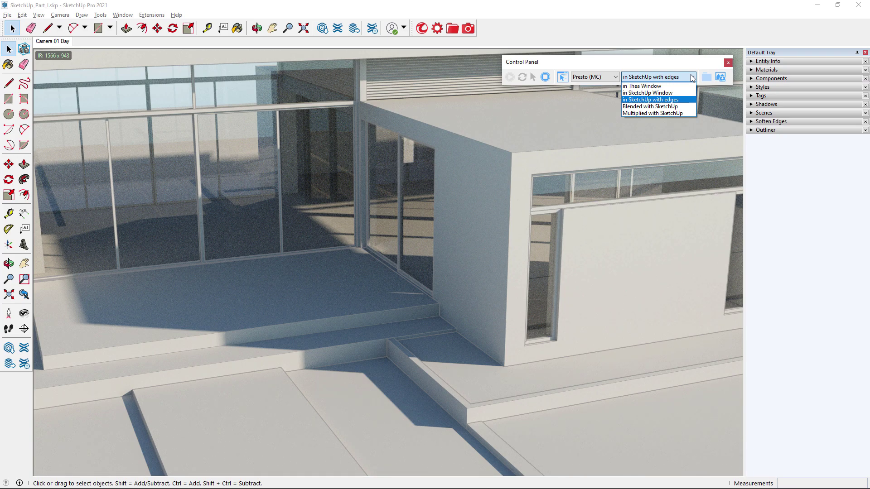
Step: Change the render display from 'in SketchUp with edges' to 'in SketchUp Window', then 'in Thea Window'
click(679, 100)
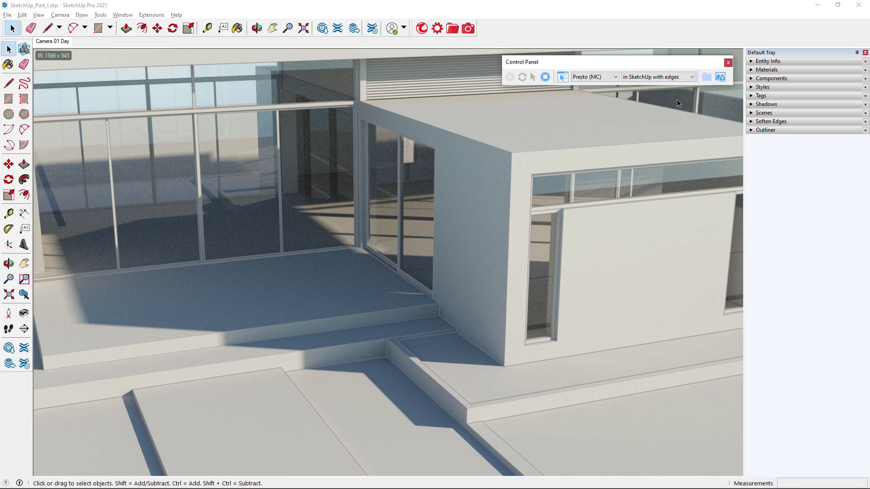
click(692, 78)
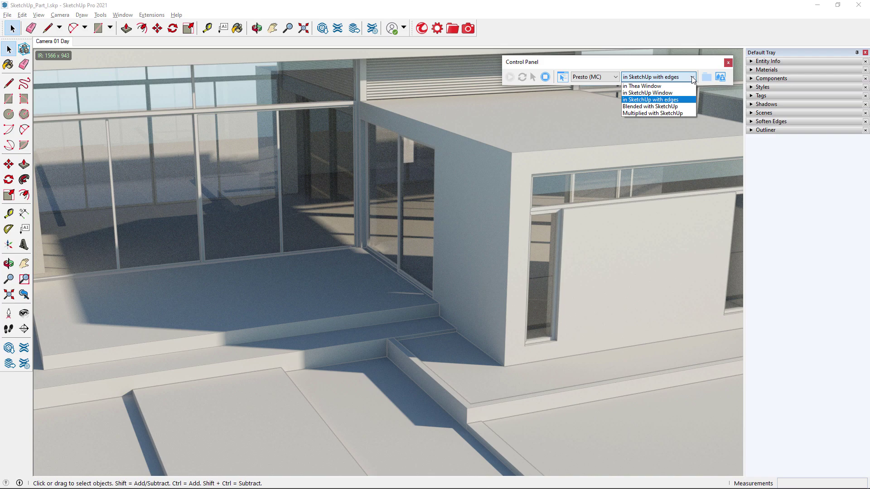
click(680, 92)
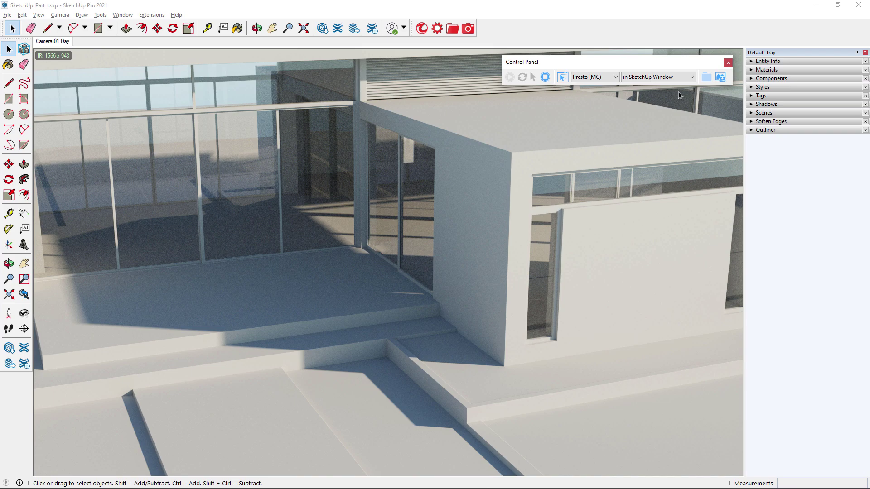
click(672, 78)
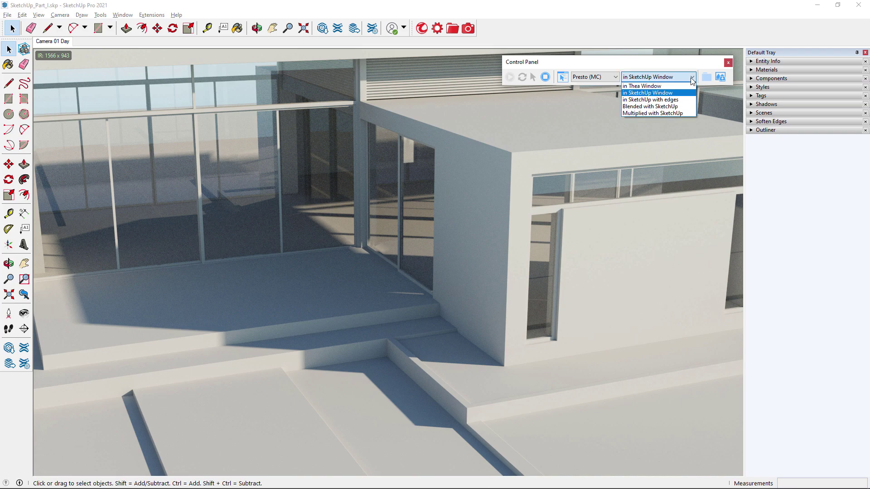
click(652, 86)
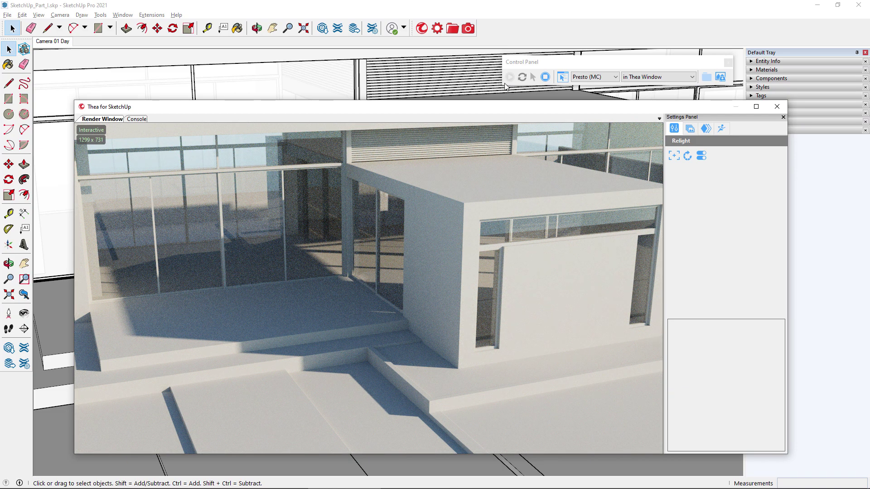
mouse_move(313, 72)
middle_down()
mouse_move(369, 73)
mouse_move(400, 86)
mouse_move(402, 78)
mouse_move(383, 70)
mouse_move(375, 54)
mouse_move(243, 52)
middle_up()
Step: Switch to the Select tool and return to the 'Camera 01 Day' scene
key(space)
click(62, 41)
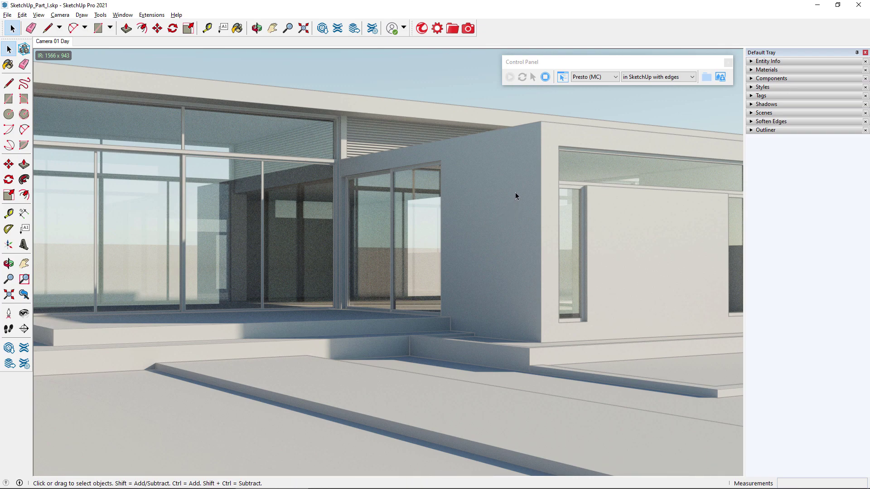
Step: In Thea's Display Settings, keep NVIDIA as the denoiser and enable it
middle_drag(515, 192, 501, 236)
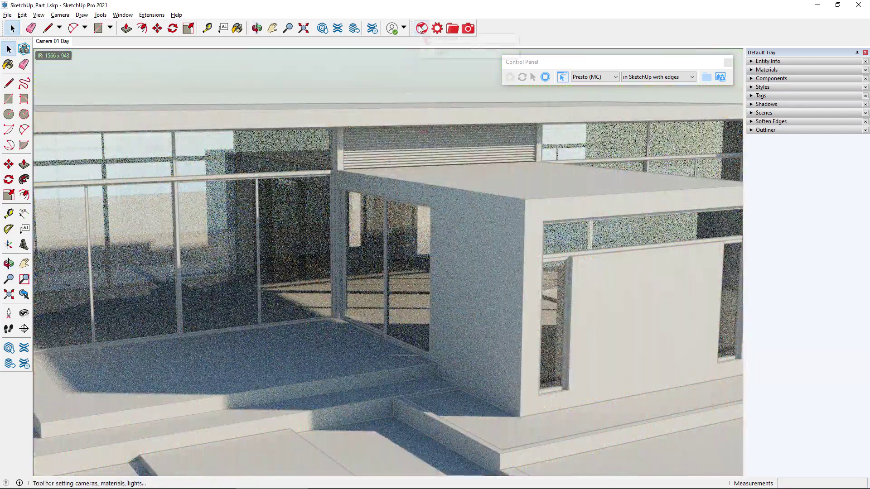
click(421, 28)
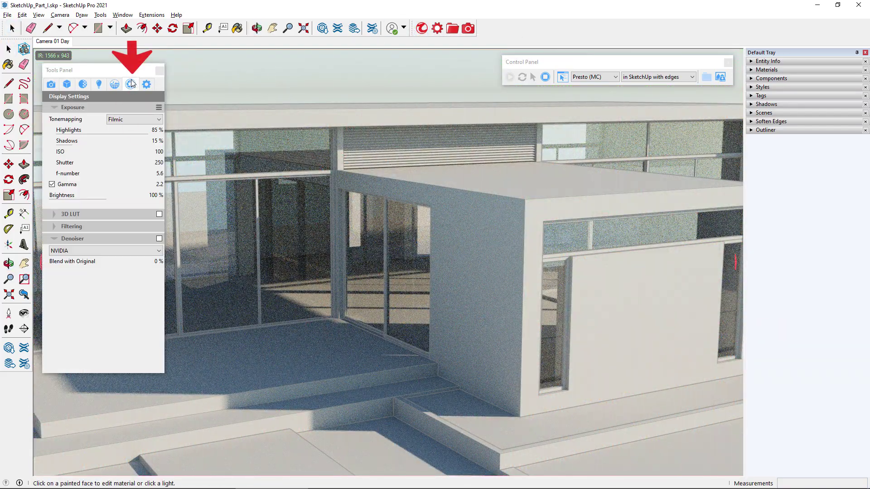
click(120, 251)
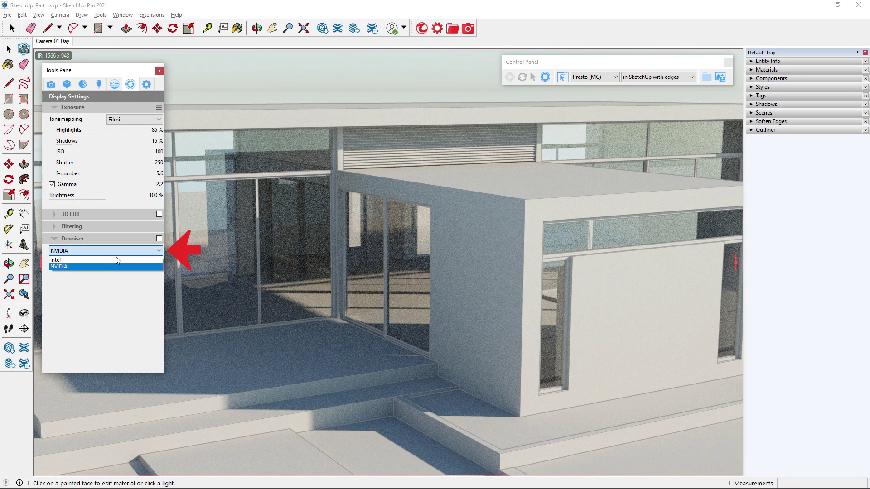
click(82, 268)
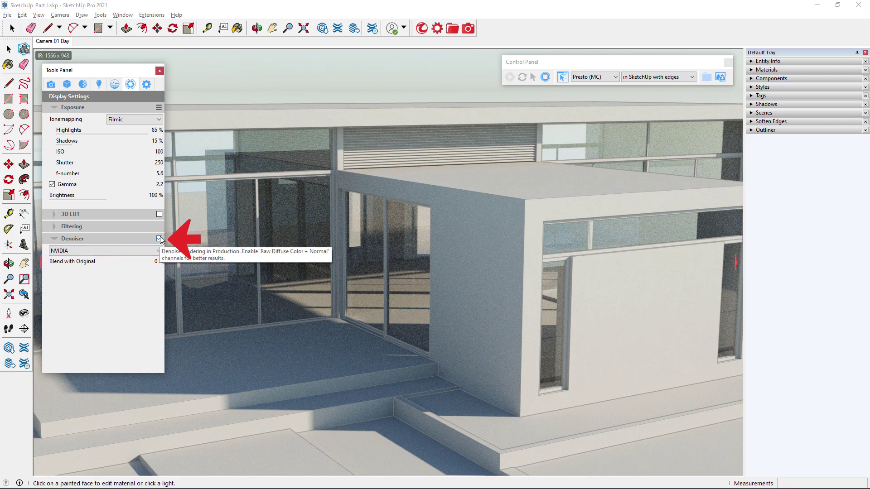
click(159, 239)
Step: Orbit to face the house wall head-on and switch Thea back to Production mode
middle_drag(351, 269, 430, 290)
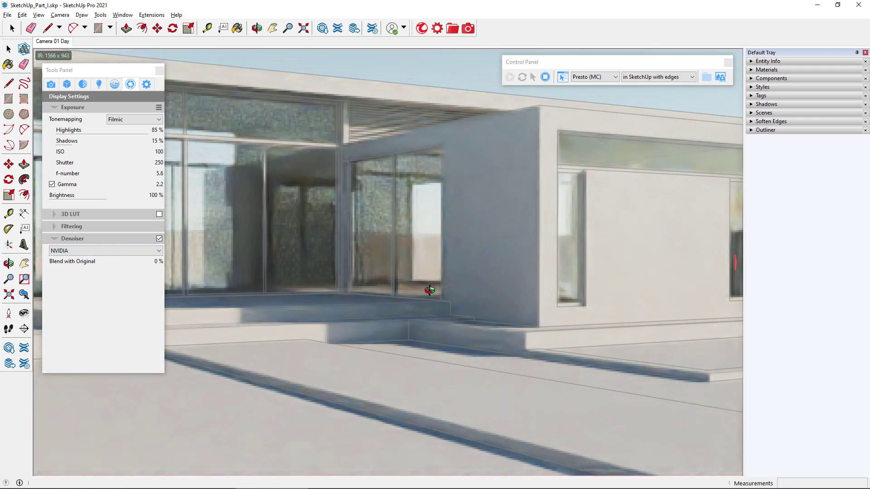
middle_drag(602, 310, 336, 305)
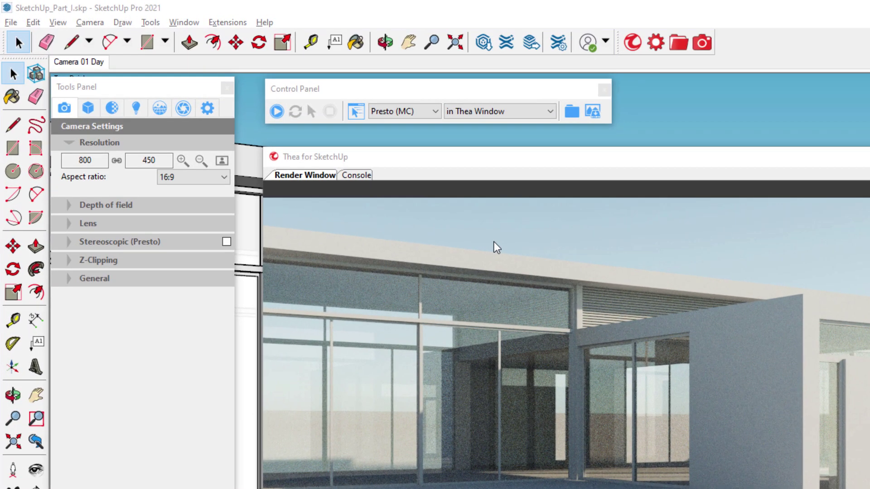
click(356, 111)
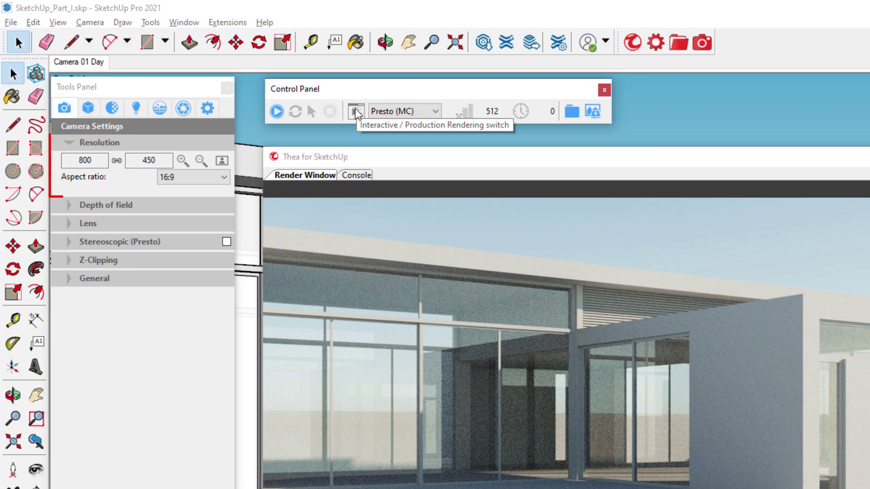
Step: Set render width to 1000 (height 562) and a 128 samples/pixel limit, then render
double_click(91, 166)
text(1000)
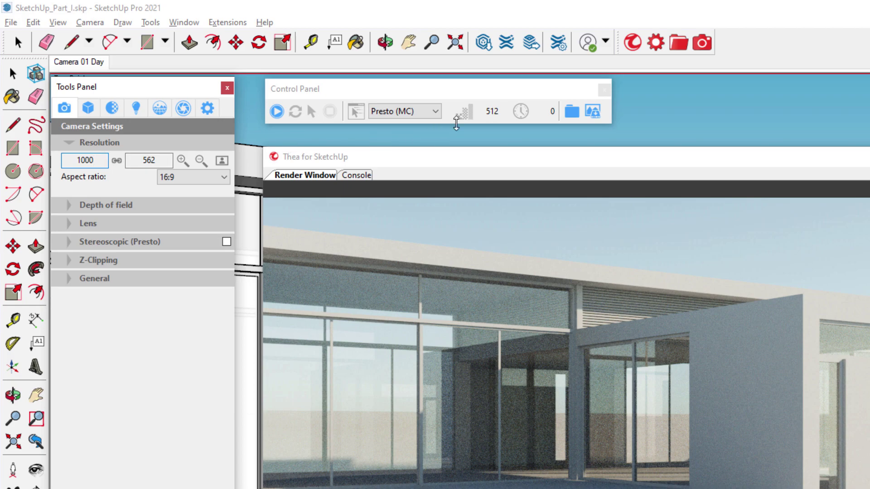
double_click(494, 111)
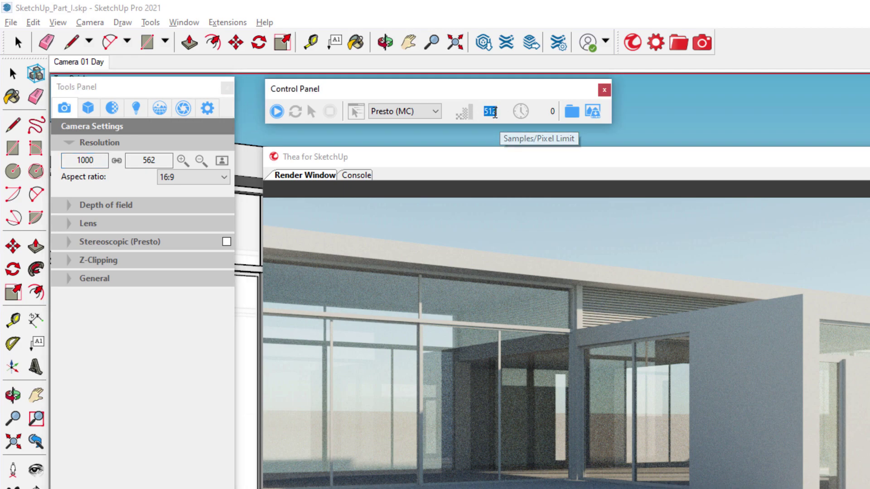
text(128)
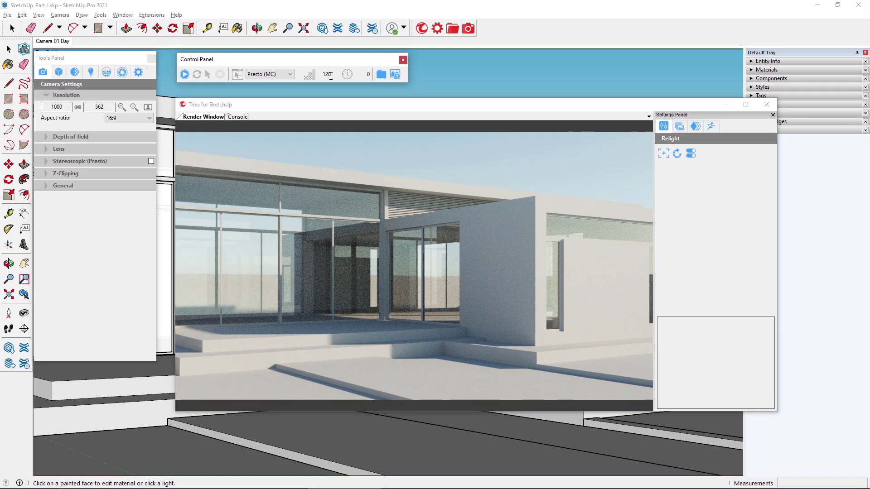
key(Return)
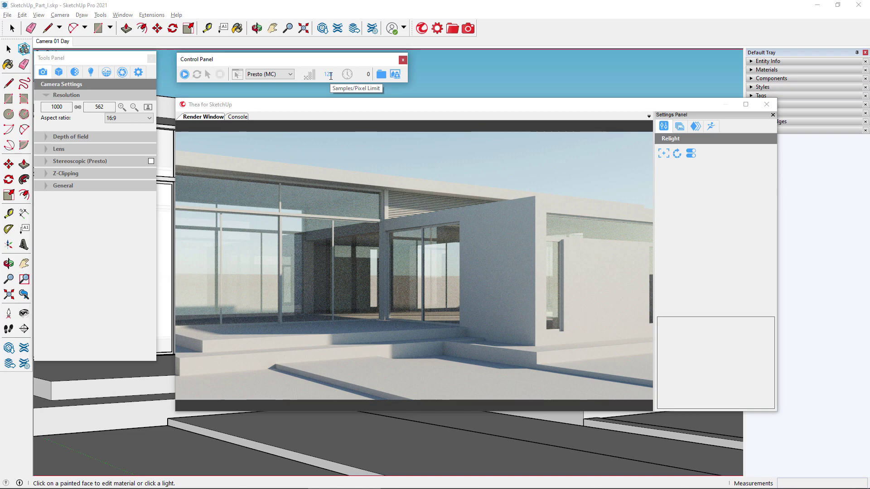
click(185, 73)
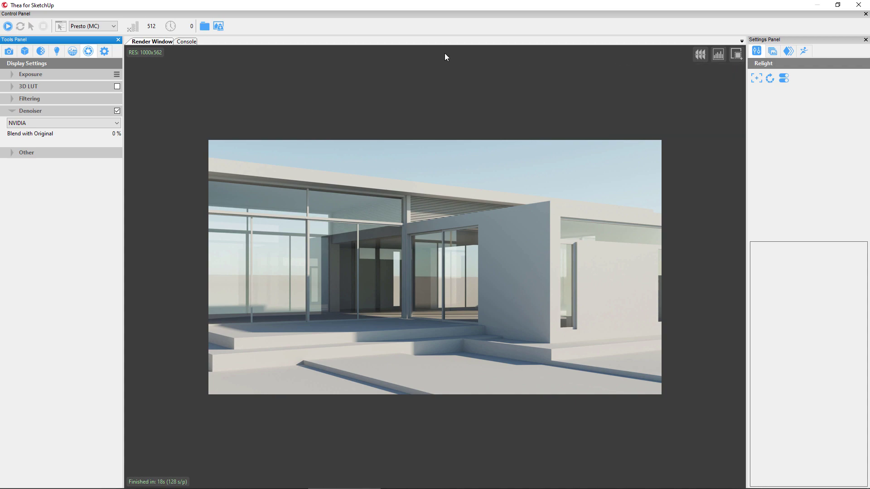
Step: Re-render the house at 1920x1080, apply denoising, and show the histogram
click(7, 25)
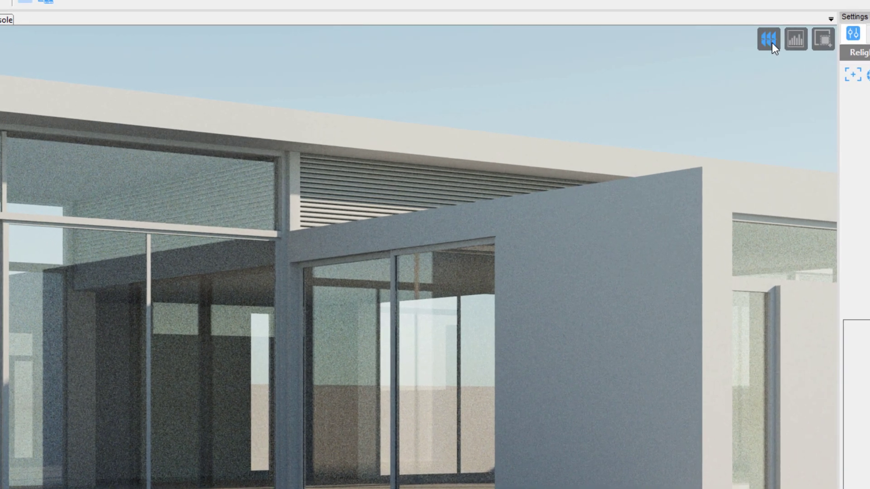
click(770, 39)
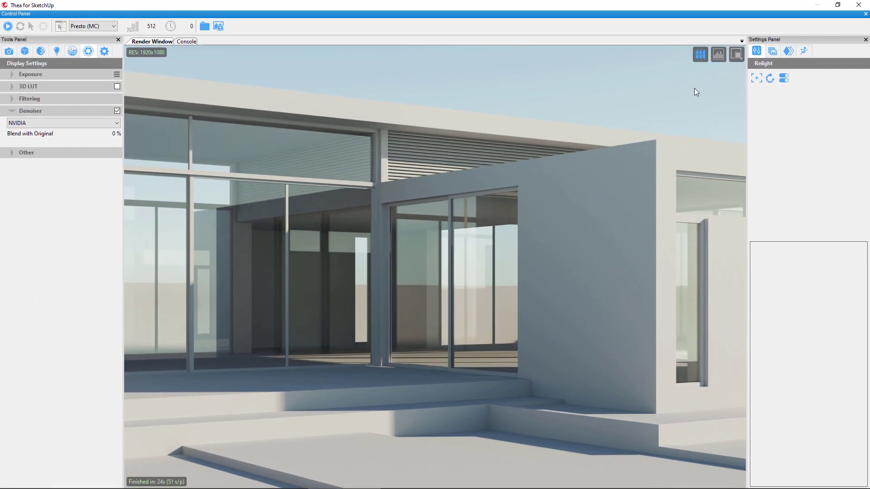
click(719, 55)
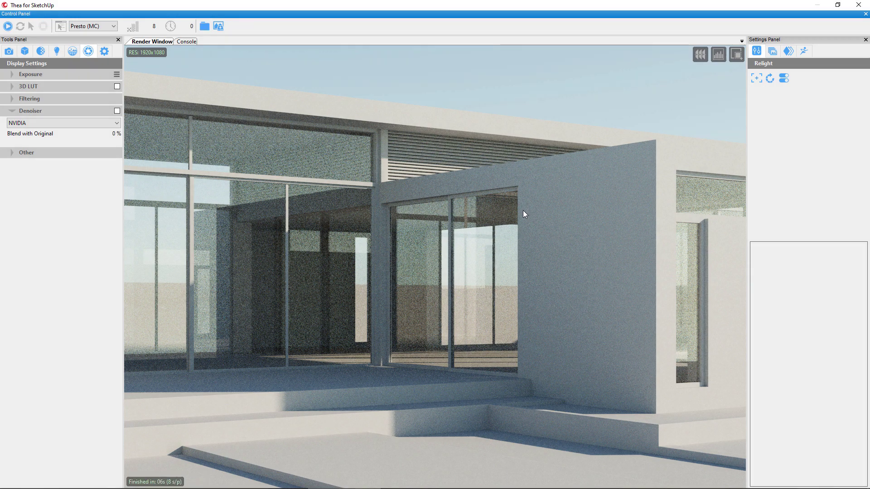
Step: Render only a region over the central glass facade at 256 samples per pixel
click(735, 55)
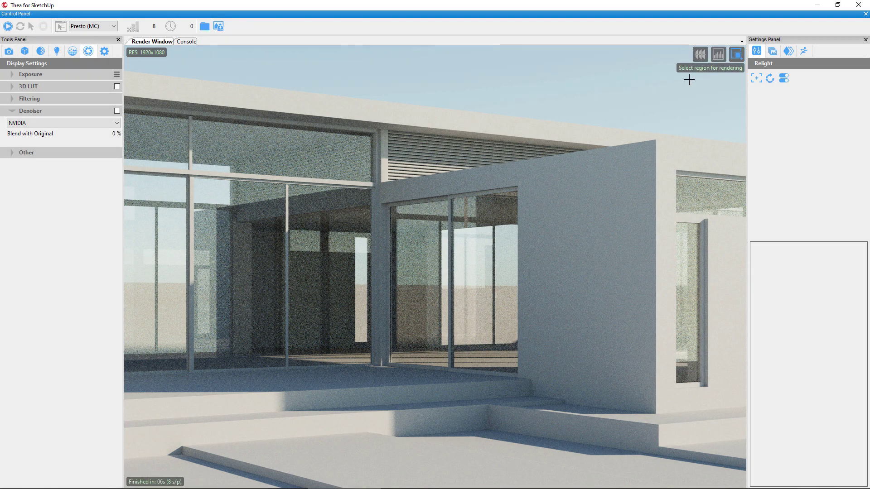
drag(271, 160, 474, 291)
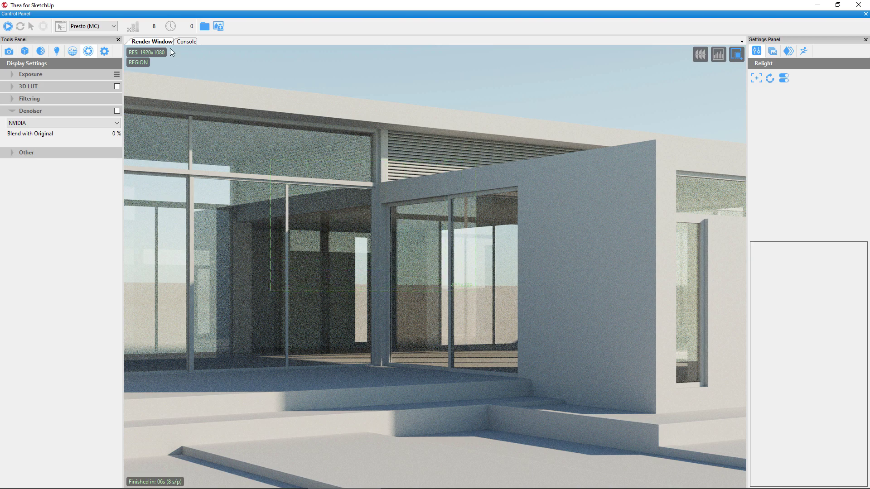
click(153, 27)
text(256)
click(8, 26)
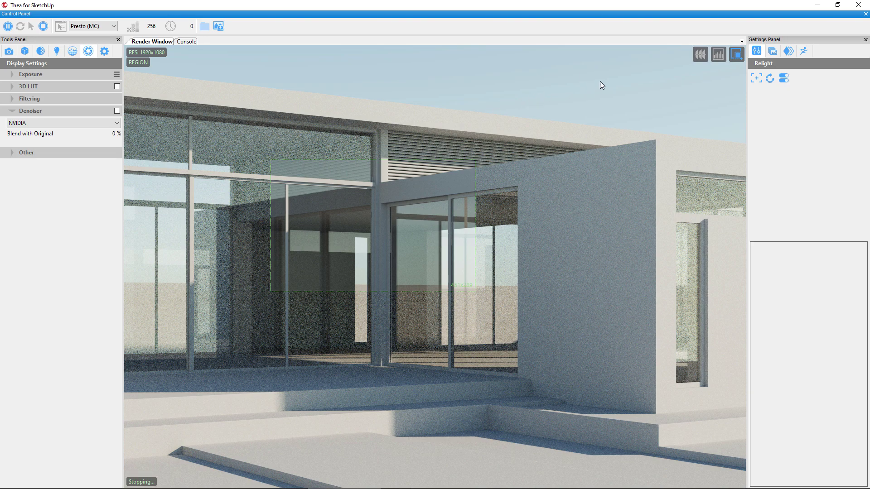
Step: Clear the render region and render the full frame at 96 samples per pixel
click(738, 54)
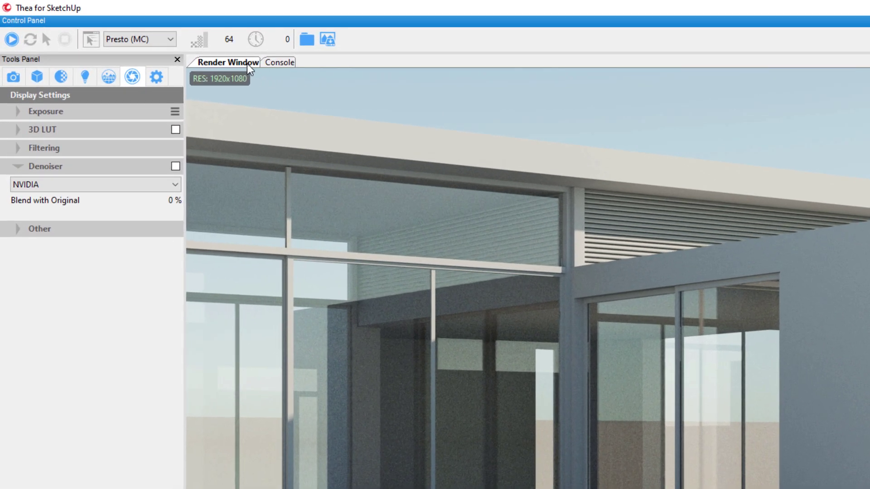
text(96)
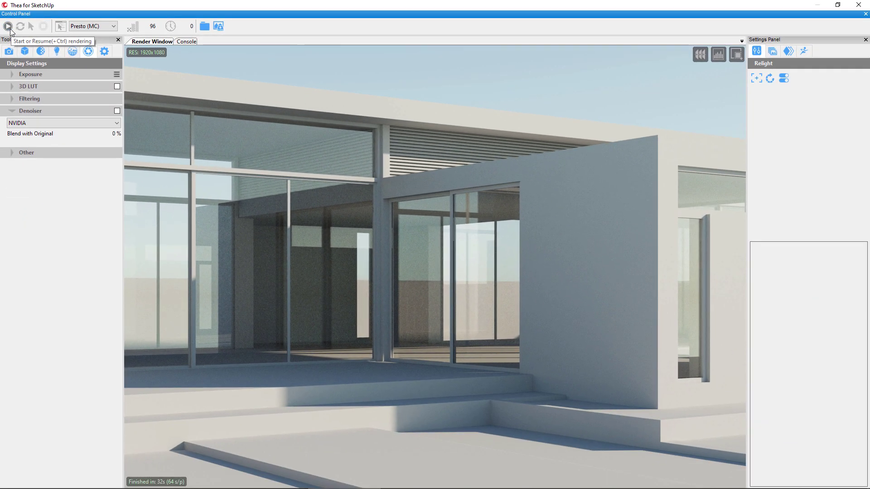
click(8, 27)
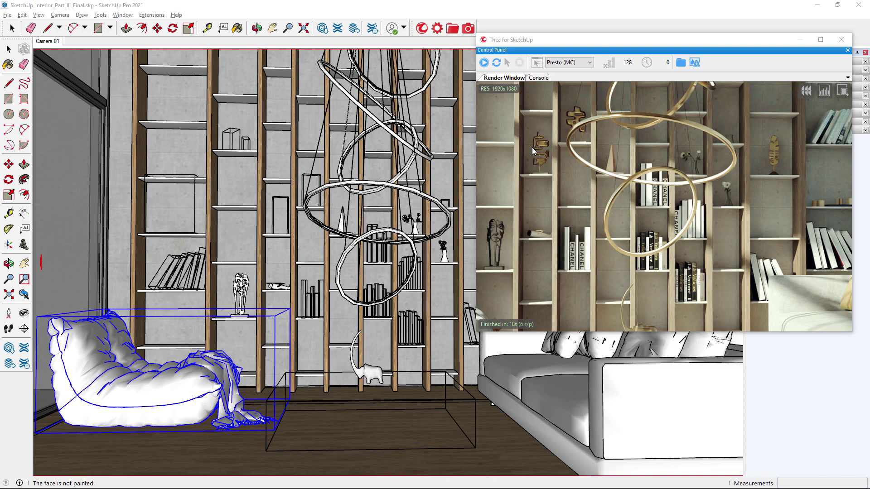
Step: Run brief test renders of the living room and return to the Camera 01 view
click(483, 62)
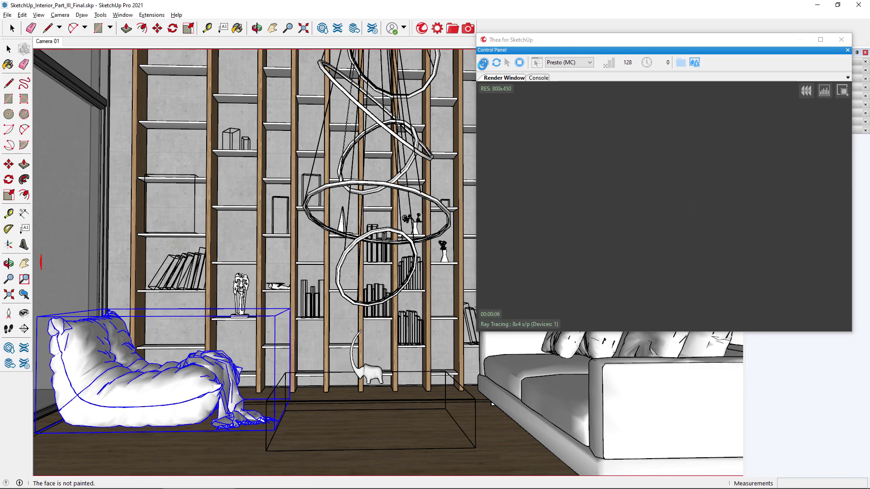
click(520, 62)
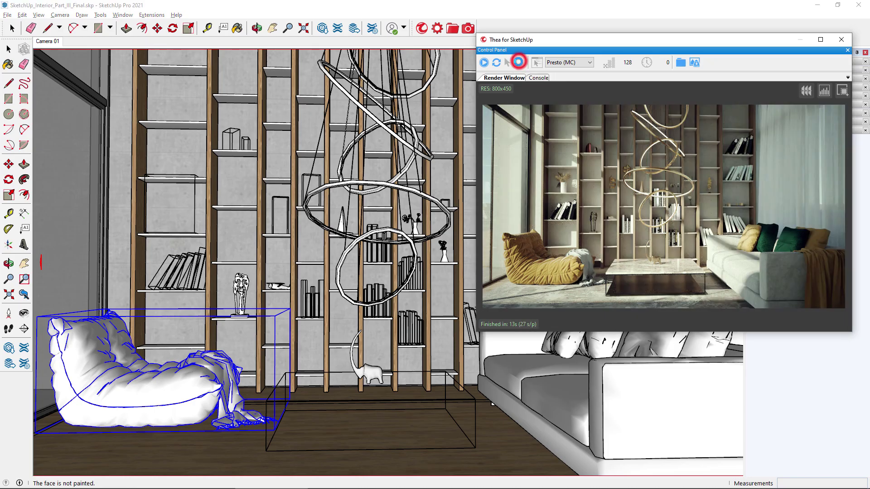
key(m)
scroll(321, 270, up, 5)
middle_drag(322, 270, 380, 335)
key(space)
click(47, 41)
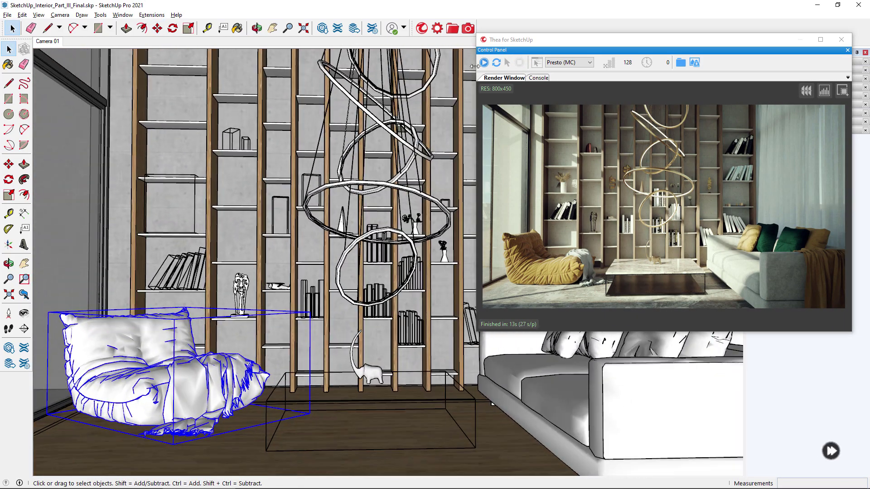
click(484, 62)
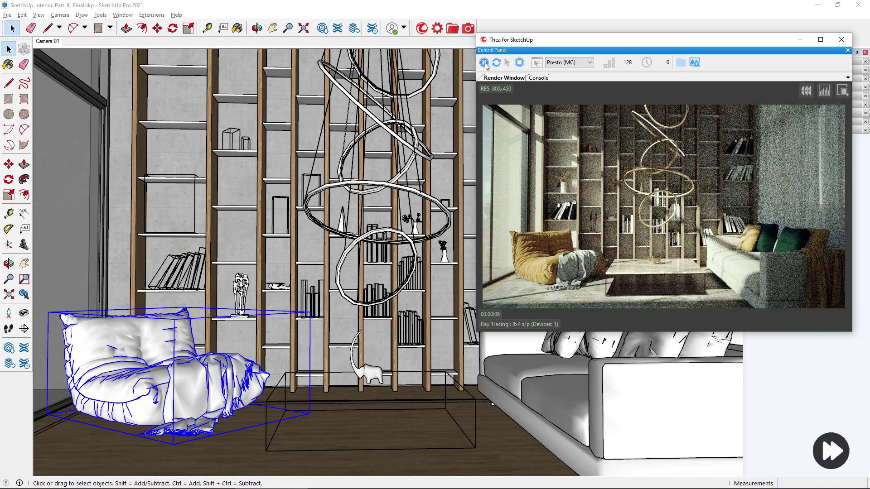
click(519, 62)
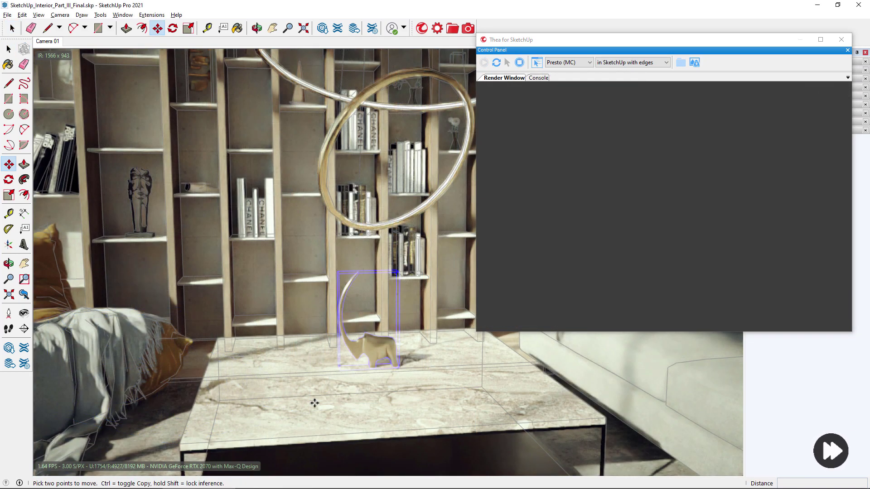
Step: Move the elephant figure to the right
click(314, 403)
click(368, 404)
key(space)
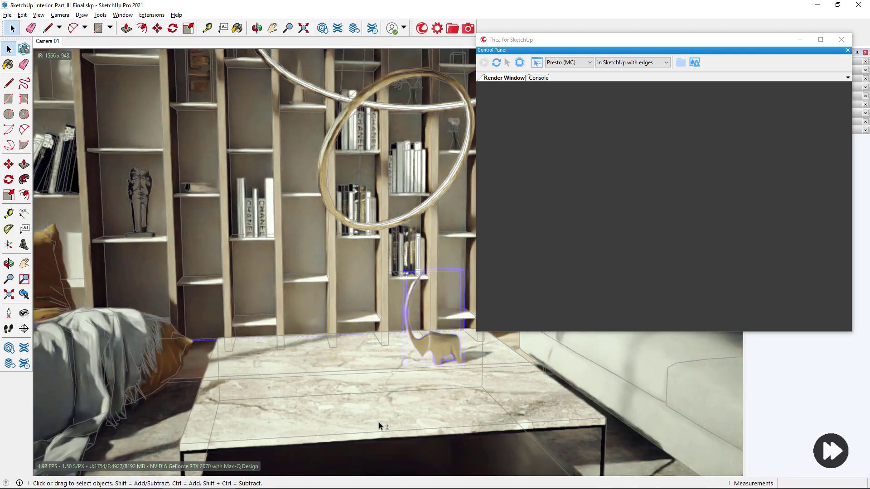
Step: Move the coffee table closer to the camera
middle_drag(379, 425, 222, 442)
click(322, 363)
key(m)
click(258, 405)
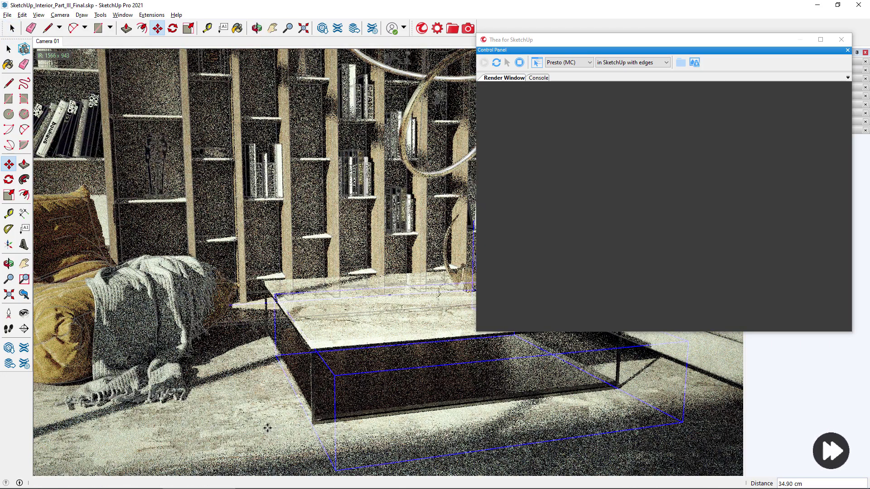
click(281, 452)
key(space)
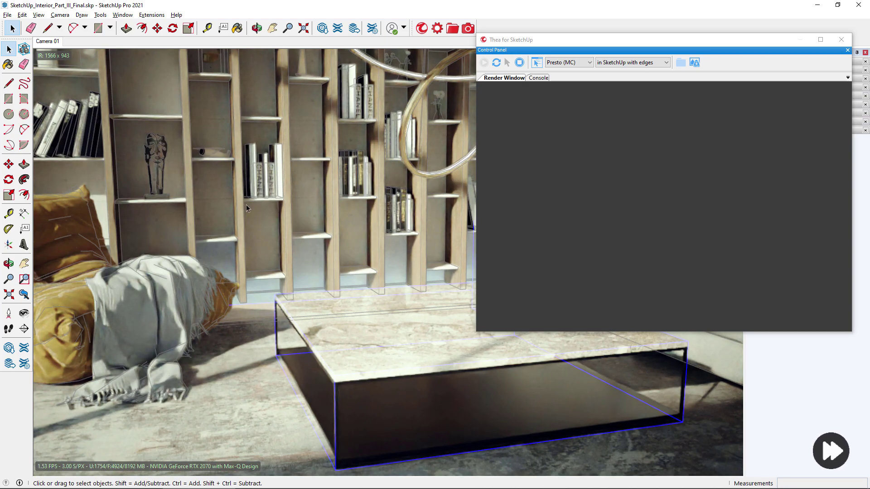
Step: Switch Thea from interactive to production mode and render the room at 800 × 450
click(521, 65)
click(520, 62)
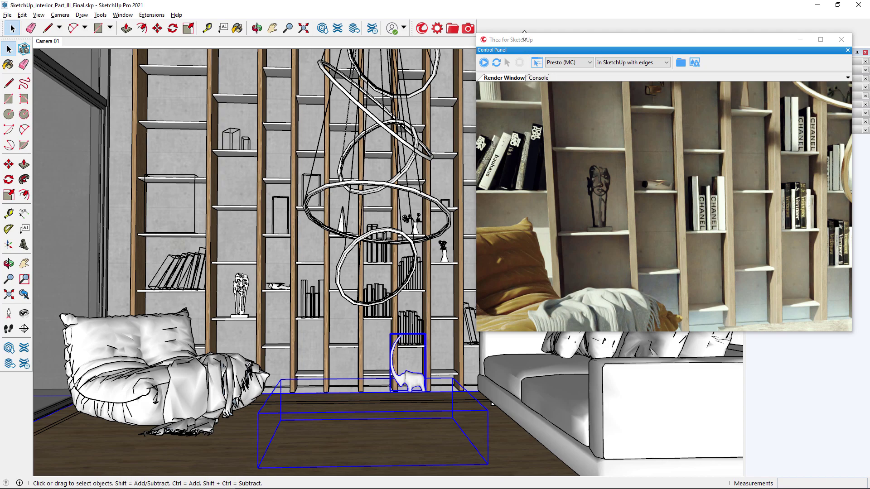
click(536, 62)
click(484, 62)
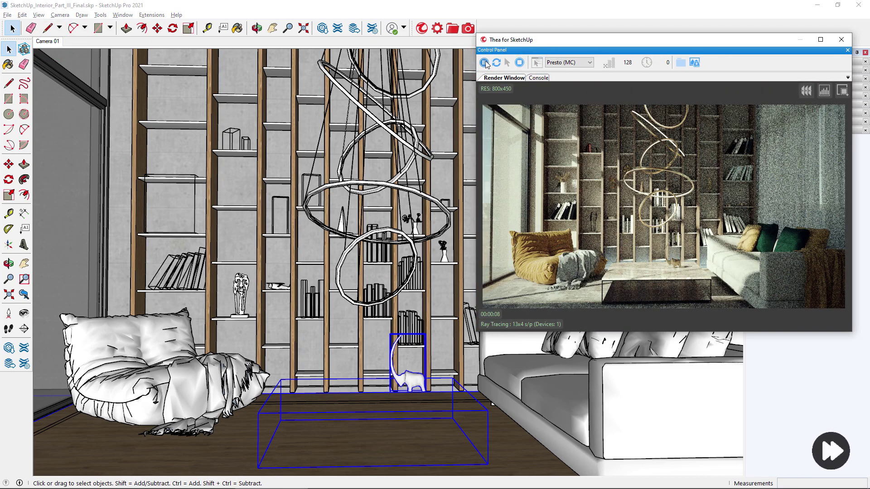
click(519, 62)
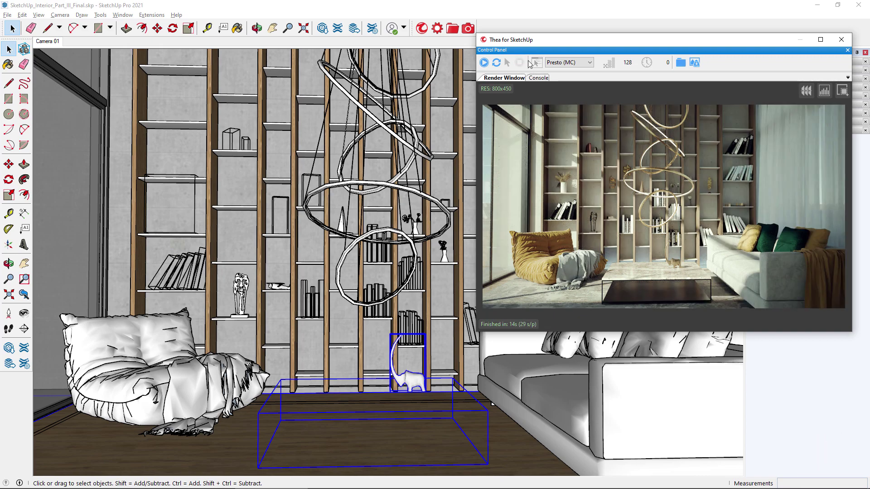